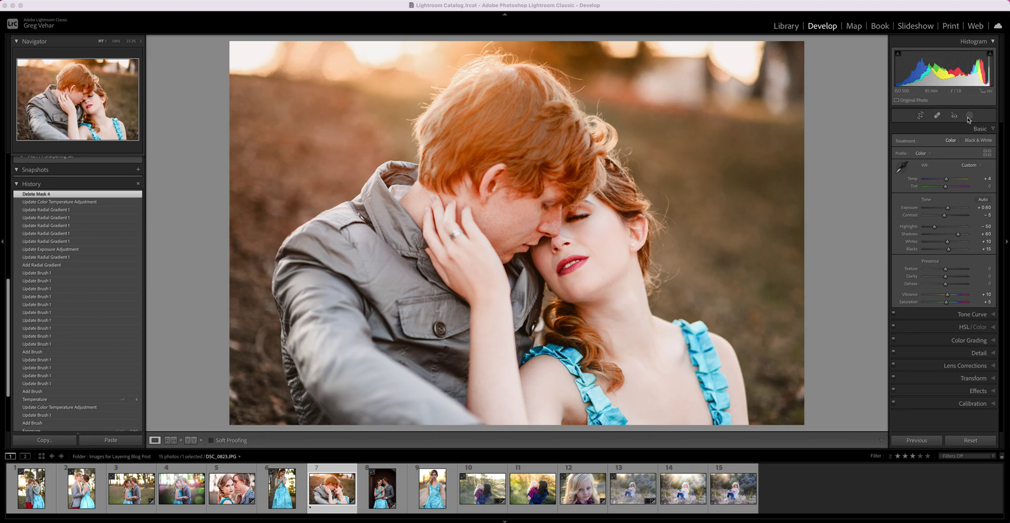
{"action": "left_click", "coordinate": [971, 116]}
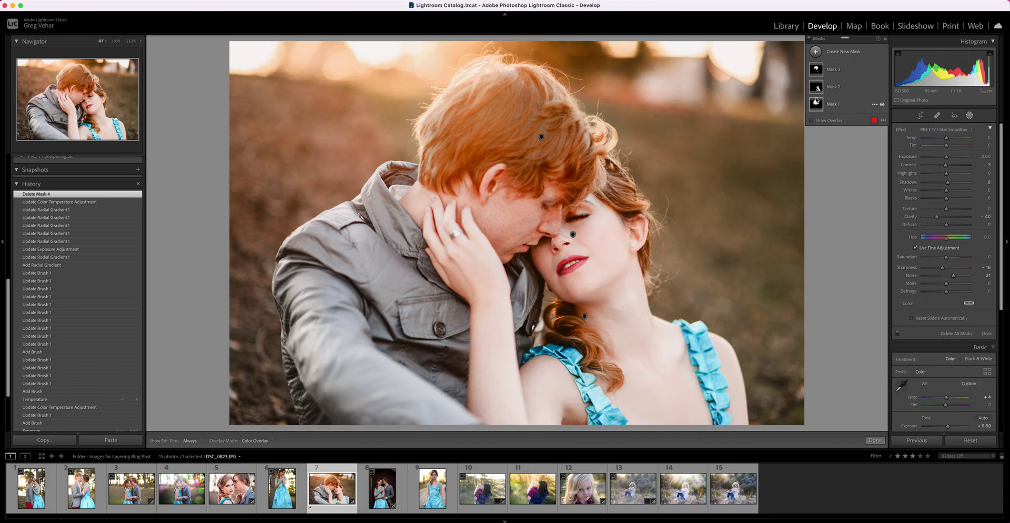
{"action": "left_click", "coordinate": [817, 70]}
{"action": "left_click", "coordinate": [971, 116]}
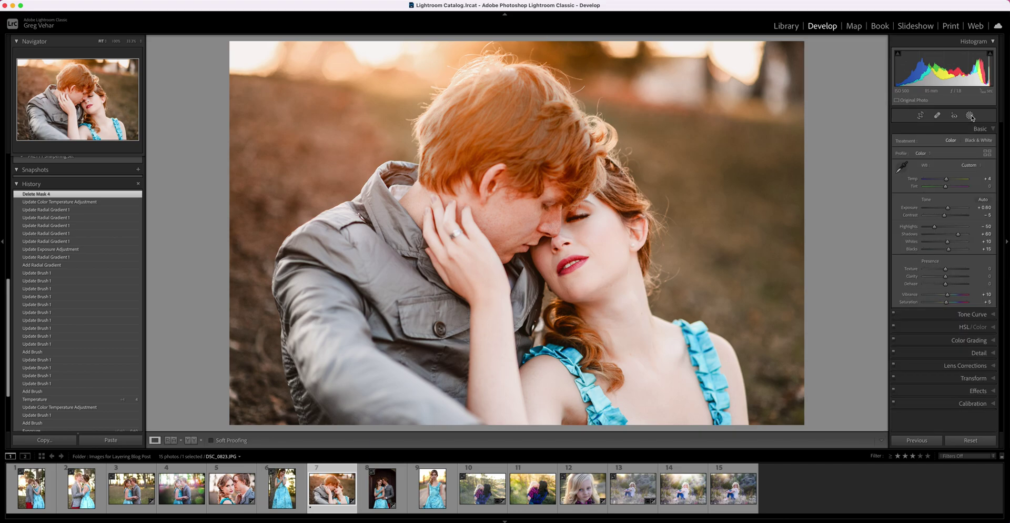
Create a new radial gradient mask and place it over the man's head.
{"action": "left_click", "coordinate": [971, 116]}
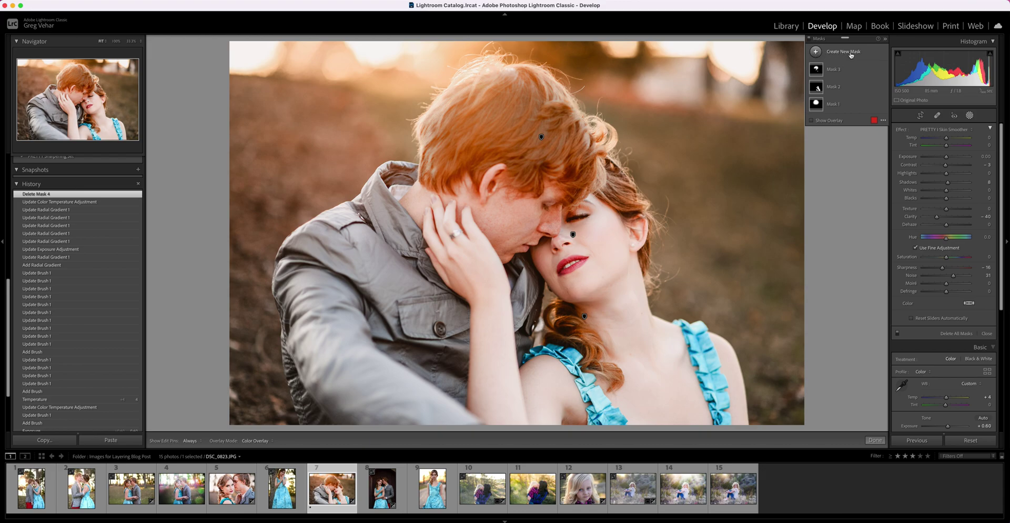
{"action": "left_click", "coordinate": [816, 52]}
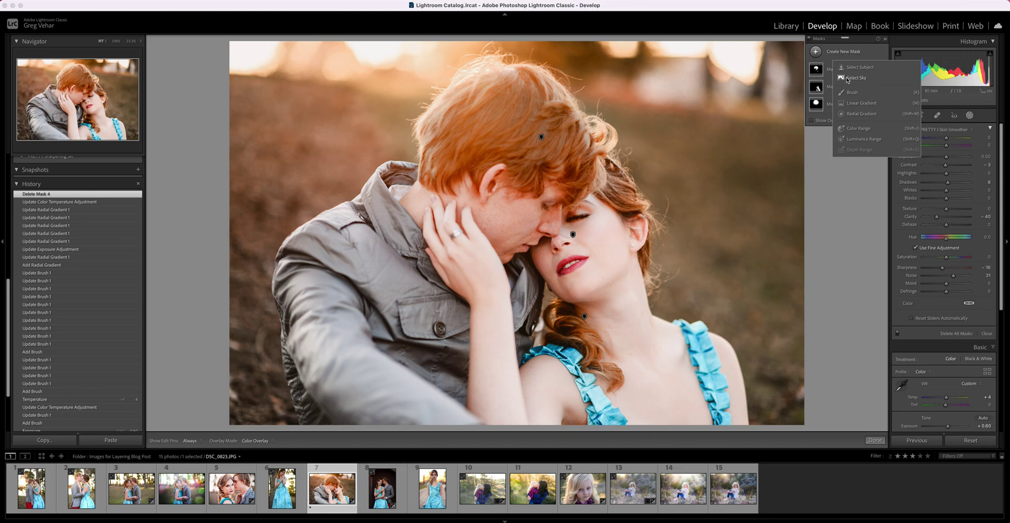
{"action": "left_click", "coordinate": [854, 116]}
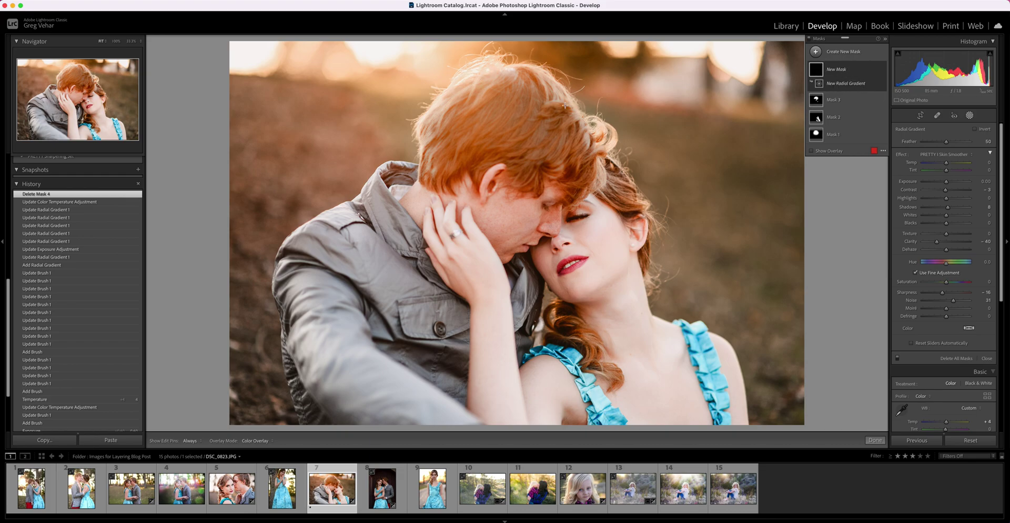
{"action": "key", "text": "shift+w"}
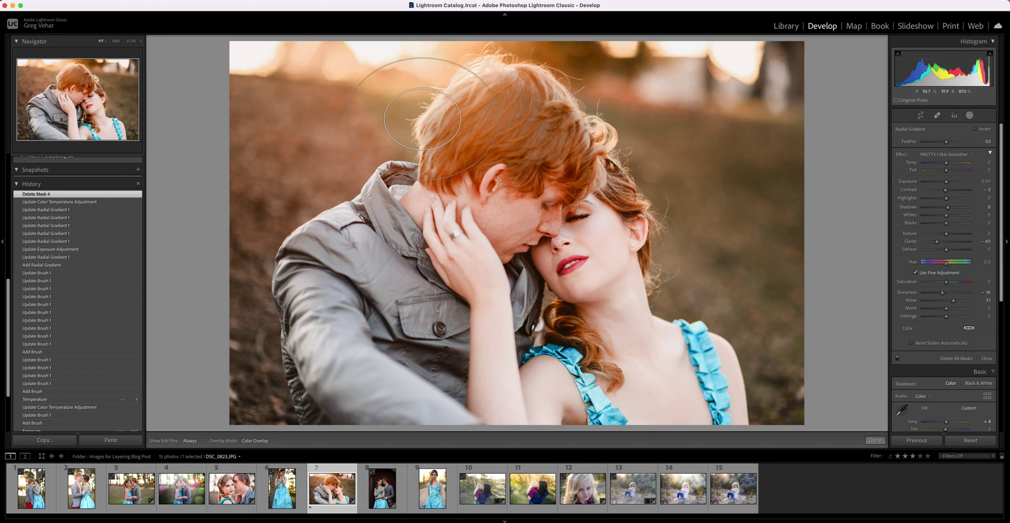
{"action": "left_click_drag", "start_coordinate": [500, 183], "coordinate": [510, 220]}
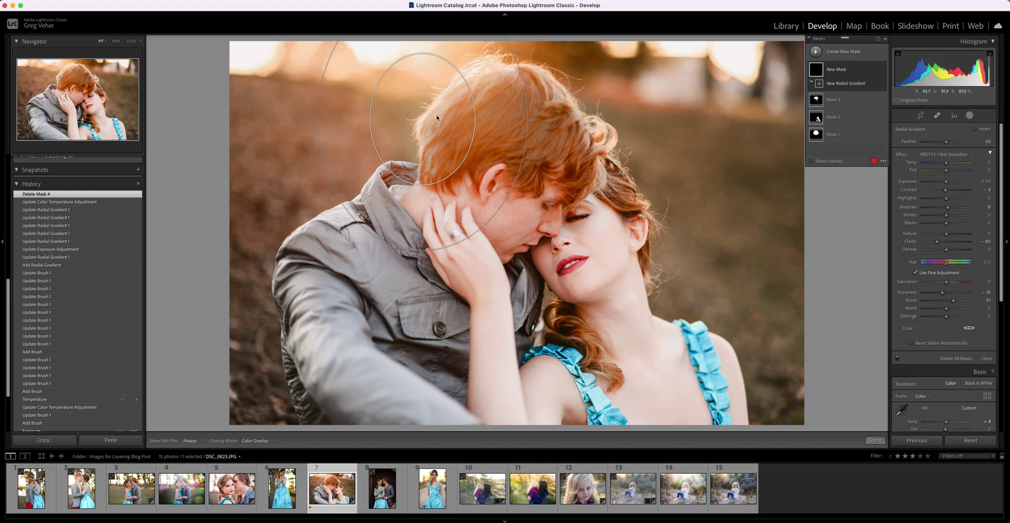
{"action": "left_click", "coordinate": [415, 117]}
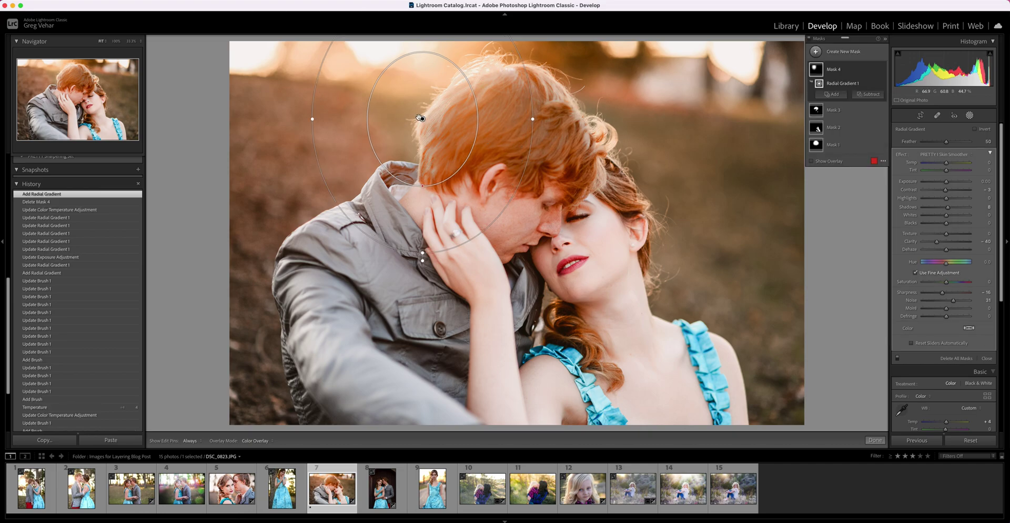
{"action": "key", "text": "o"}
{"action": "left_click_drag", "start_coordinate": [448, 149], "coordinate": [471, 156]}
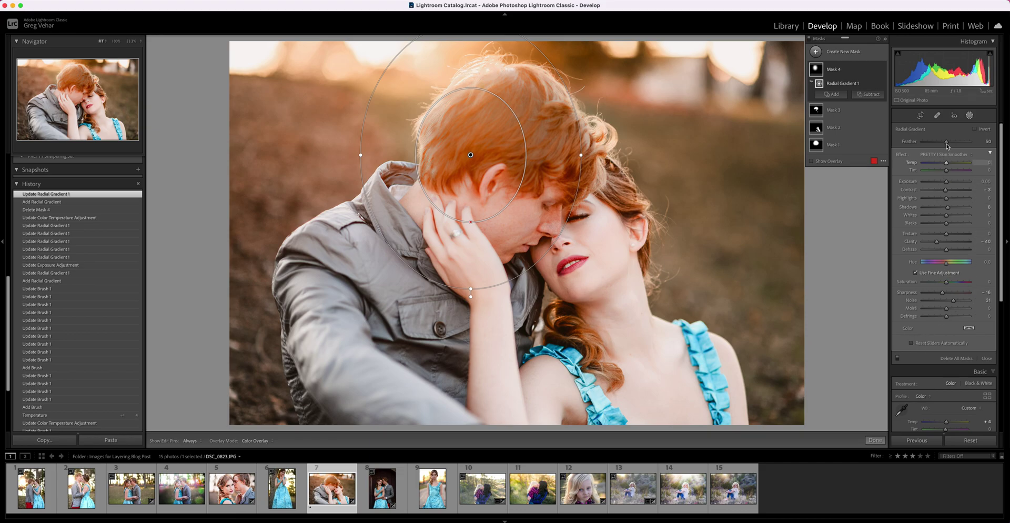
Apply the PRETTY | Cool Down effect preset to the new radial gradient mask.
{"action": "left_click", "coordinate": [934, 155]}
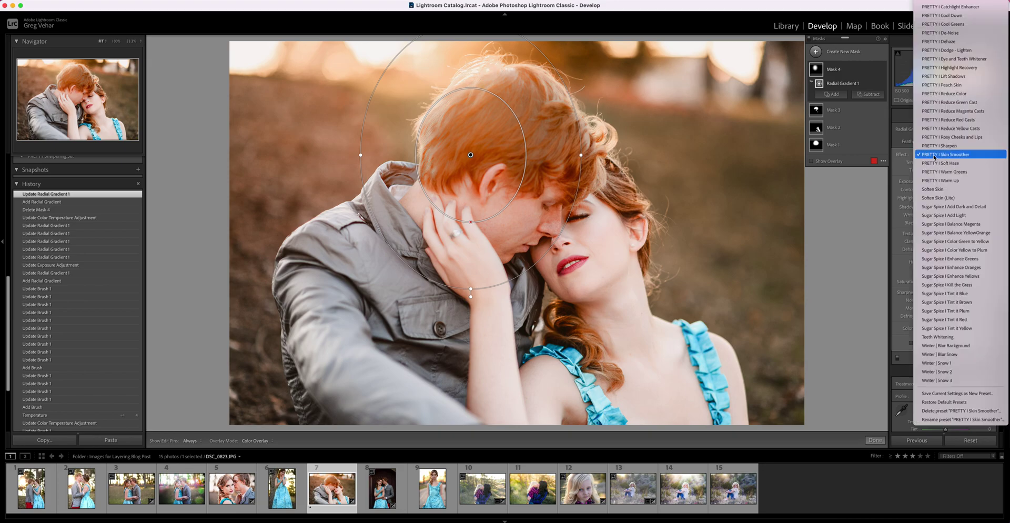
{"action": "left_click", "coordinate": [944, 16]}
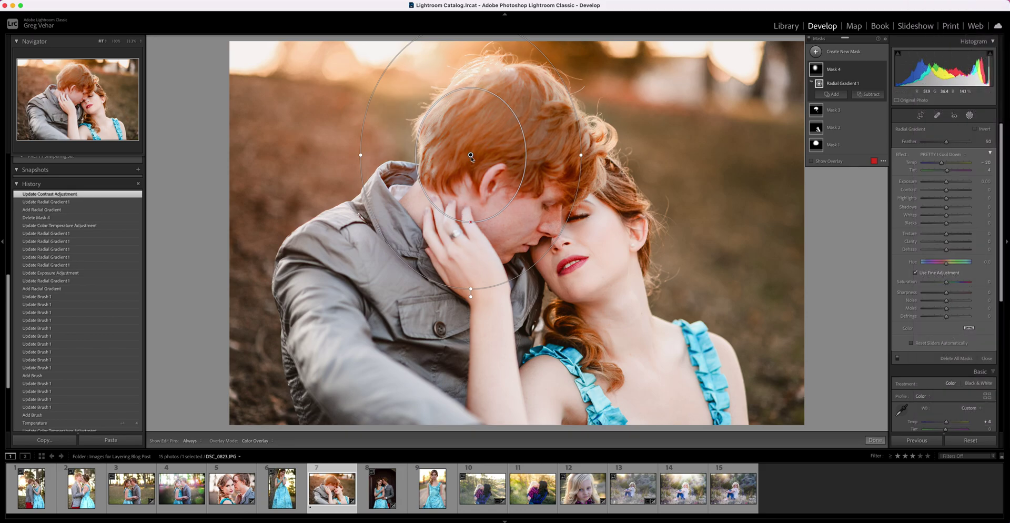
Narrow and tilt the radial gradient, and shift it down over the man's ear and cheek.
{"action": "mouse_move", "coordinate": [472, 156]}
{"action": "left_click_drag", "start_coordinate": [471, 156], "coordinate": [477, 161]}
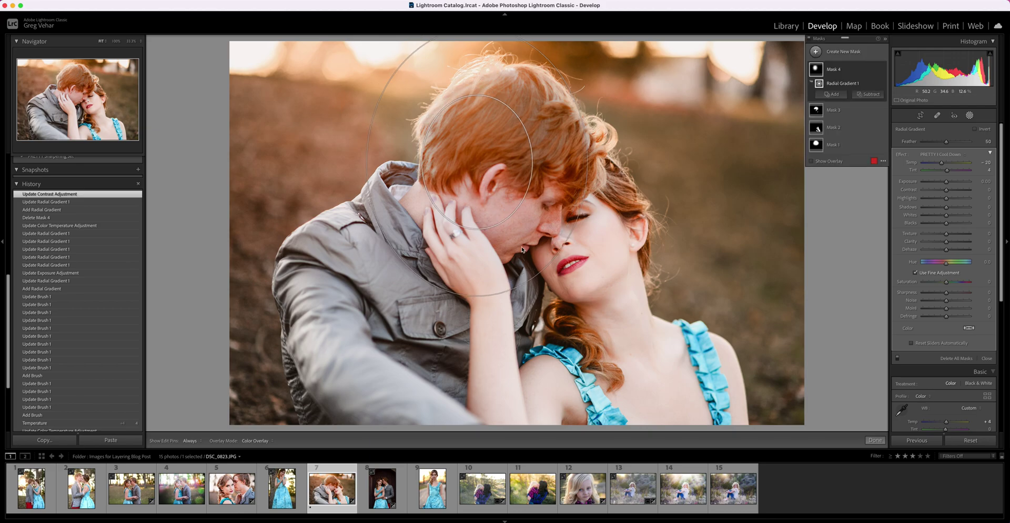
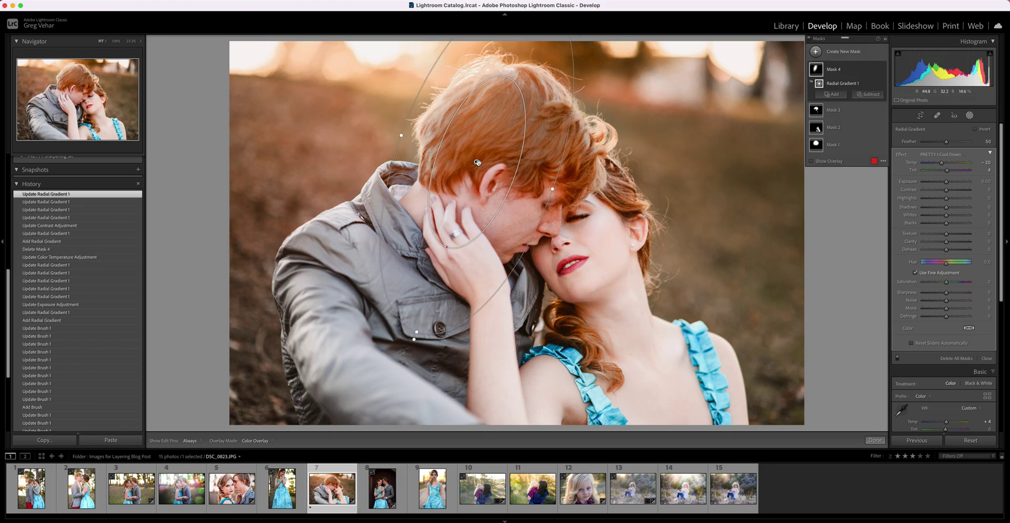
{"action": "mouse_move", "coordinate": [477, 162]}
{"action": "left_mouse_down"}
{"action": "mouse_move", "coordinate": [464, 199]}
{"action": "mouse_move", "coordinate": [423, 190]}
{"action": "mouse_move", "coordinate": [486, 178]}
{"action": "left_mouse_up"}
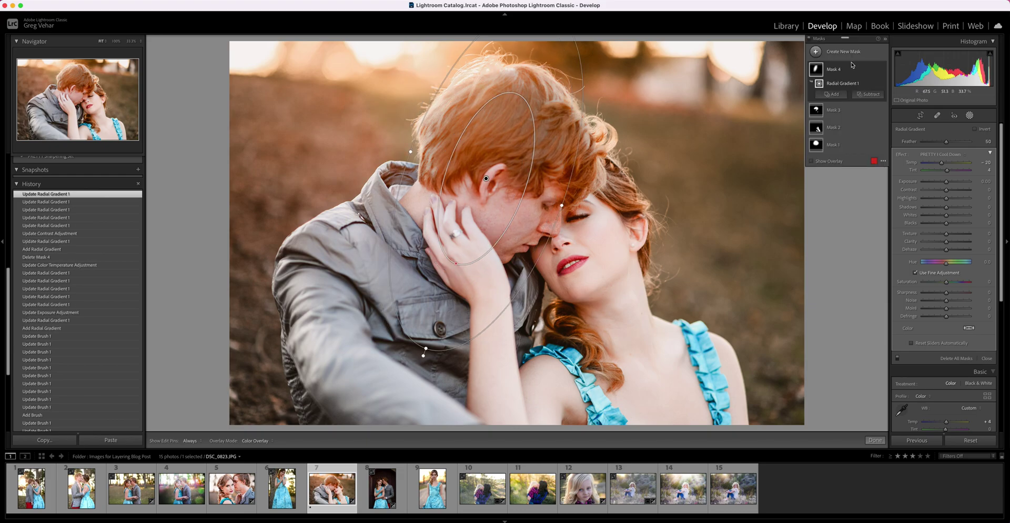
Delete the radial gradient from Mask 4 and add a new radial gradient to the same mask, drawn around the back of the man's head.
{"action": "mouse_move", "coordinate": [820, 84]}
{"action": "key", "text": "Delete"}
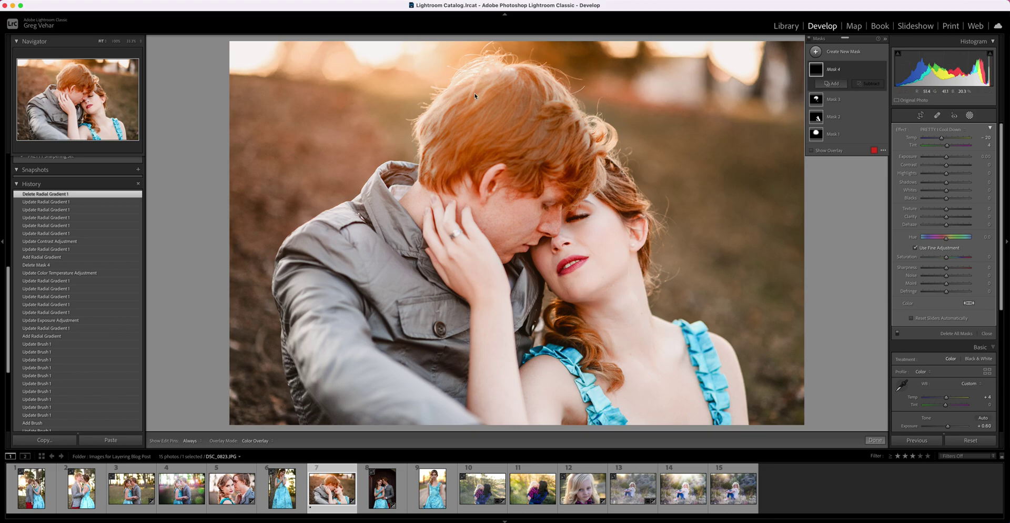
{"action": "left_click", "coordinate": [836, 85]}
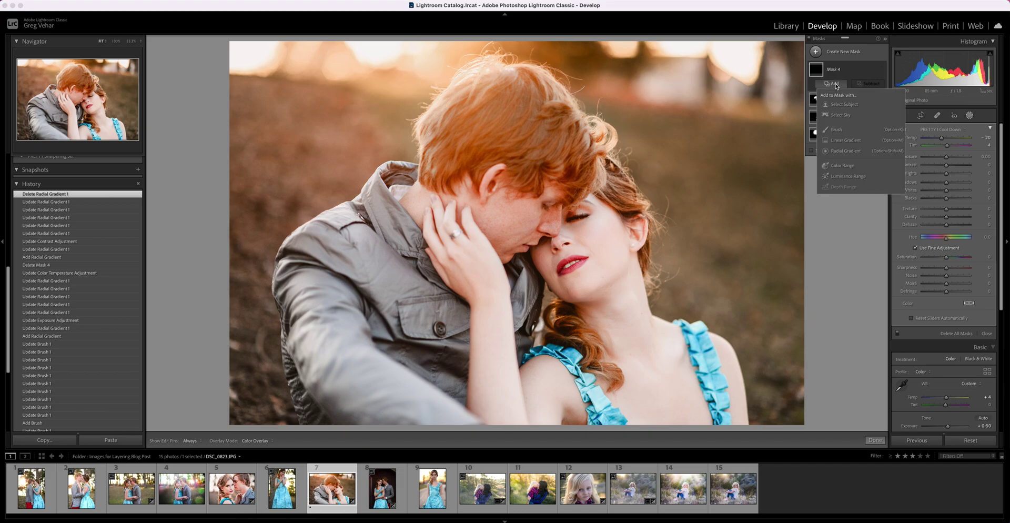
{"action": "left_click", "coordinate": [846, 151]}
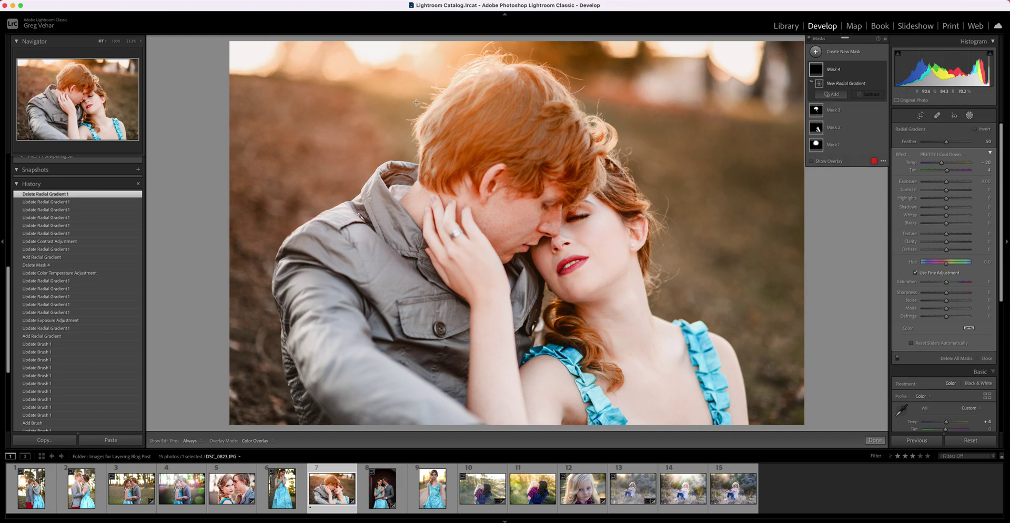
{"action": "left_click_drag", "start_coordinate": [530, 227], "coordinate": [534, 232]}
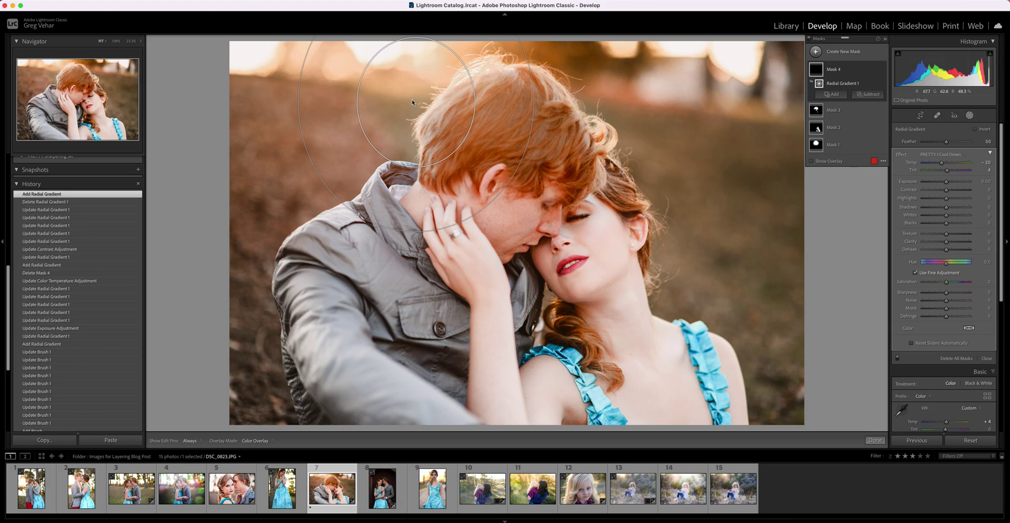
Move, narrow and tilt the new radial gradient into an oval covering the man's hair and face.
{"action": "left_click_drag", "start_coordinate": [415, 102], "coordinate": [439, 163]}
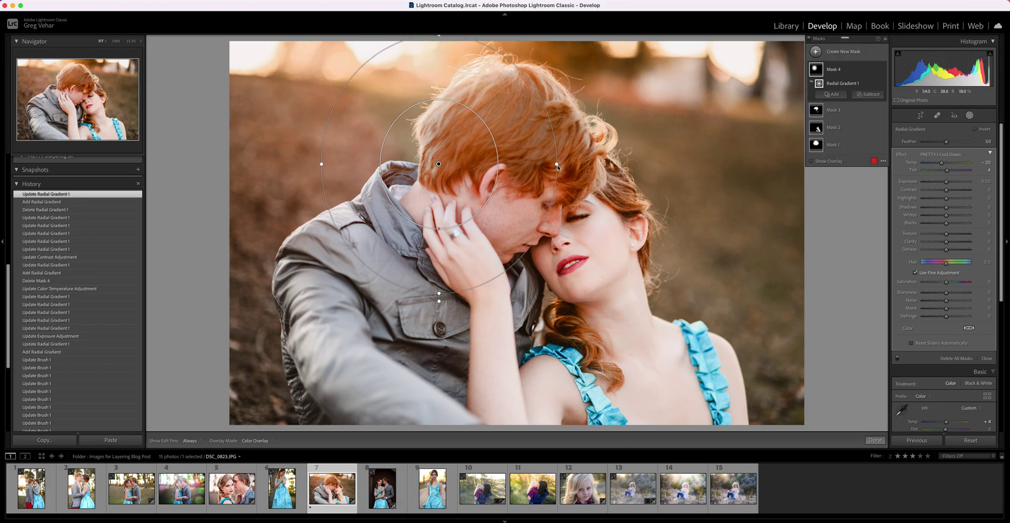
{"action": "left_click_drag", "start_coordinate": [546, 164], "coordinate": [511, 208]}
{"action": "mouse_move", "coordinate": [533, 164]}
{"action": "left_click_drag", "start_coordinate": [438, 164], "coordinate": [494, 164]}
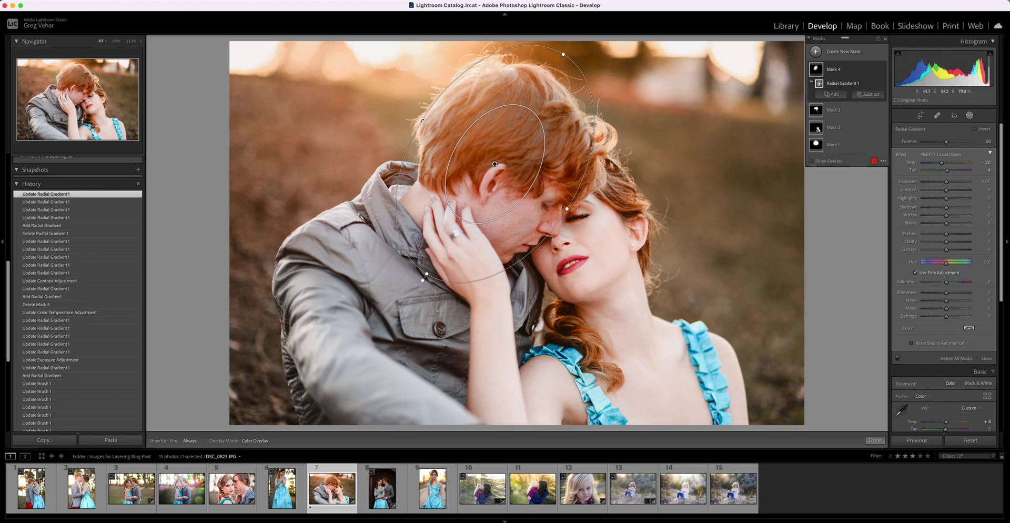
{"action": "left_click_drag", "start_coordinate": [423, 119], "coordinate": [415, 112]}
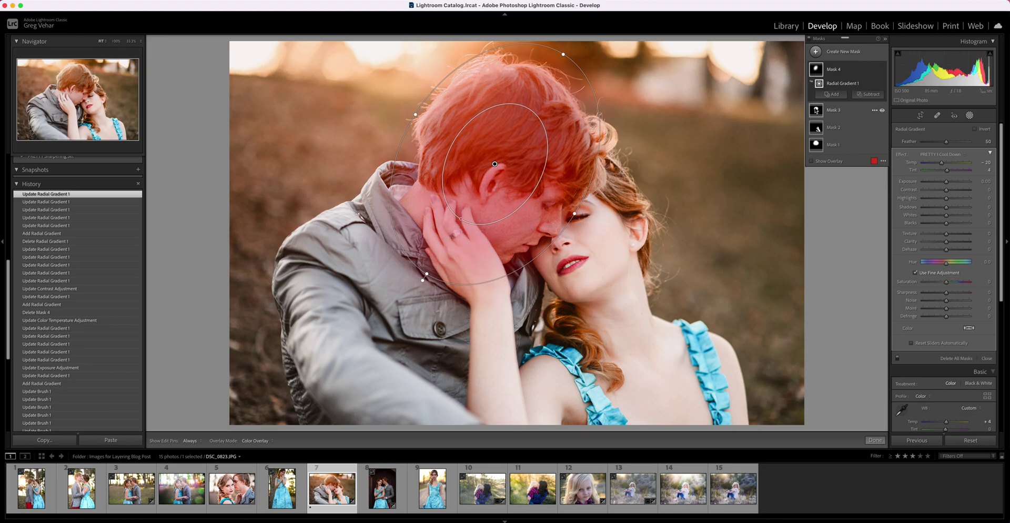
Look through the available effect presets and keep PRETTY | Cool Down for Mask 4.
{"action": "left_click", "coordinate": [954, 155]}
{"action": "left_click", "coordinate": [953, 154]}
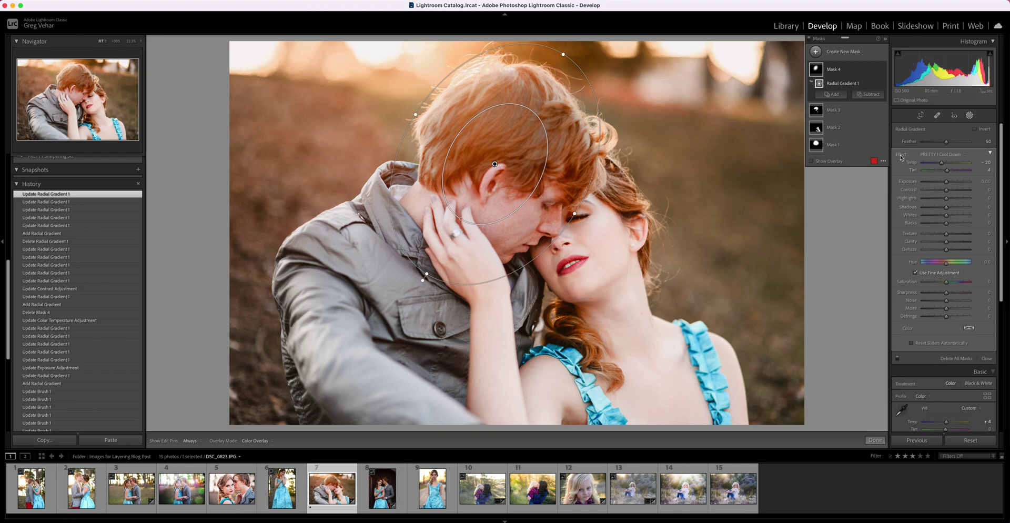
{"action": "left_click", "coordinate": [955, 155]}
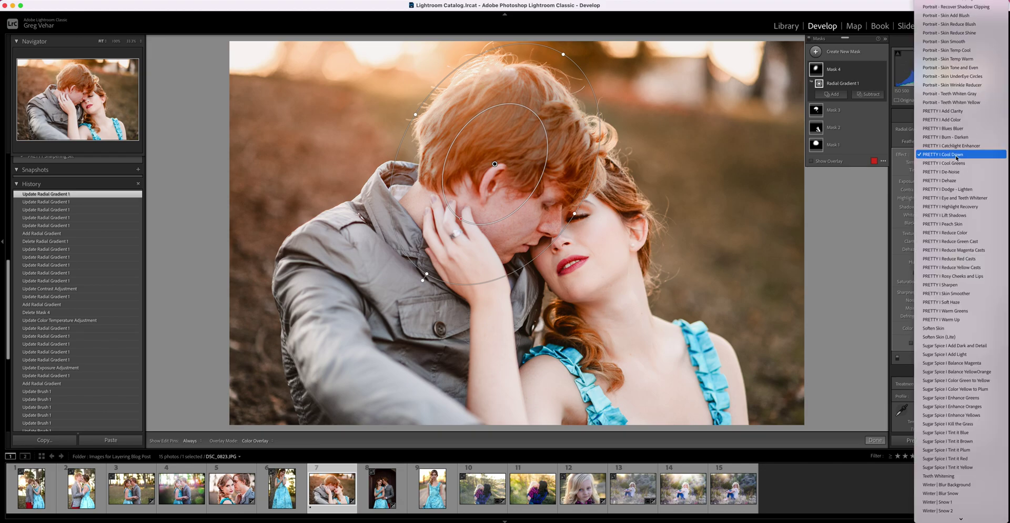
{"action": "scroll", "coordinate": [956, 156], "scroll_direction": "up", "scroll_amount": 15}
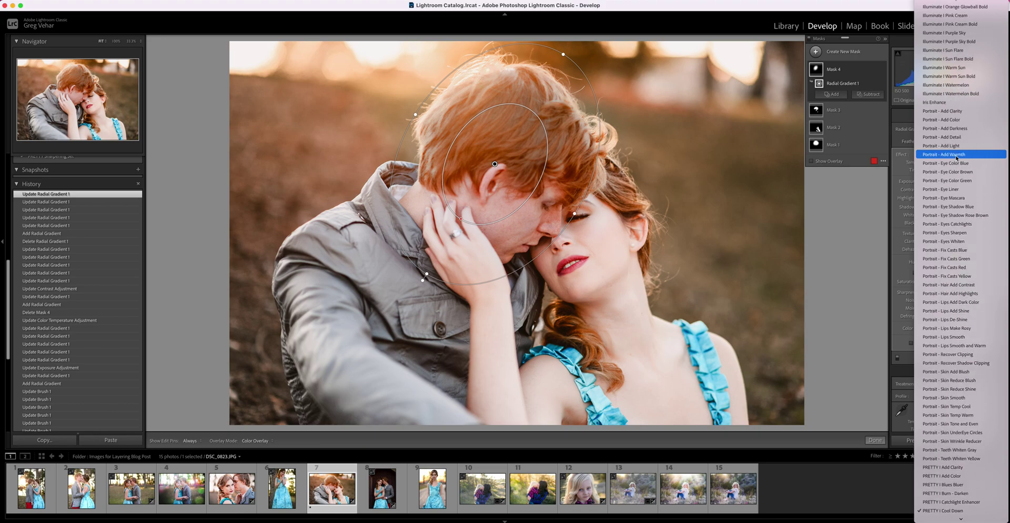
{"action": "scroll", "coordinate": [956, 157], "scroll_direction": "down", "scroll_amount": 10}
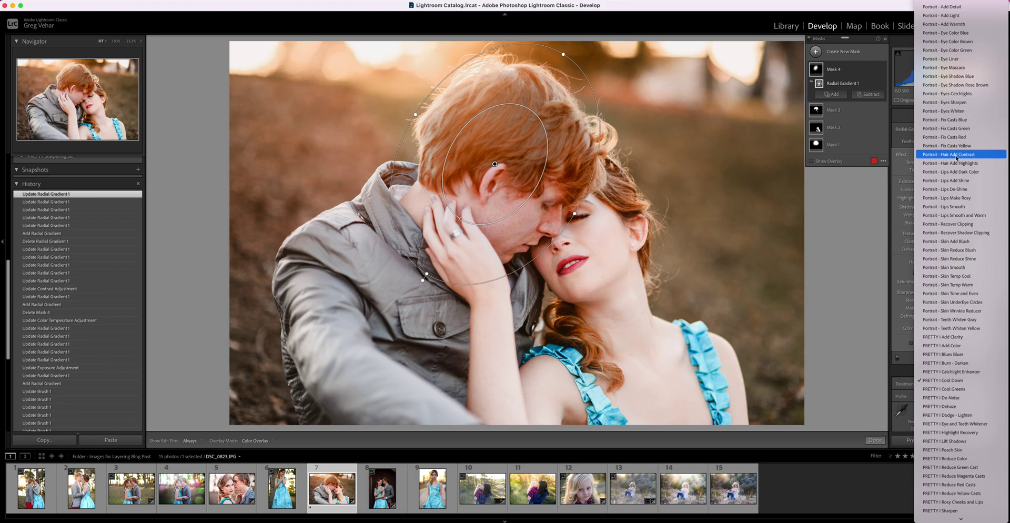
{"action": "scroll", "coordinate": [956, 157], "scroll_direction": "down", "scroll_amount": 4}
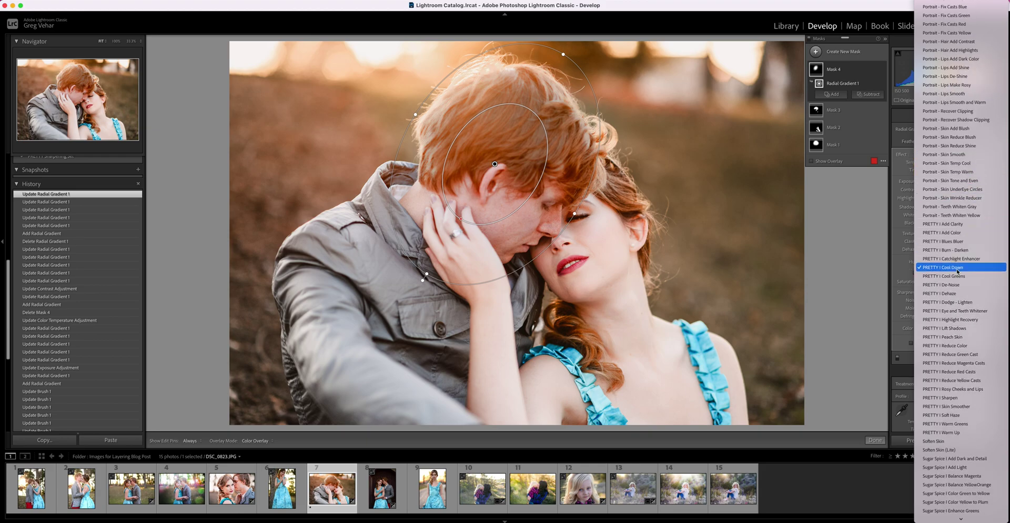
{"action": "left_click", "coordinate": [957, 269]}
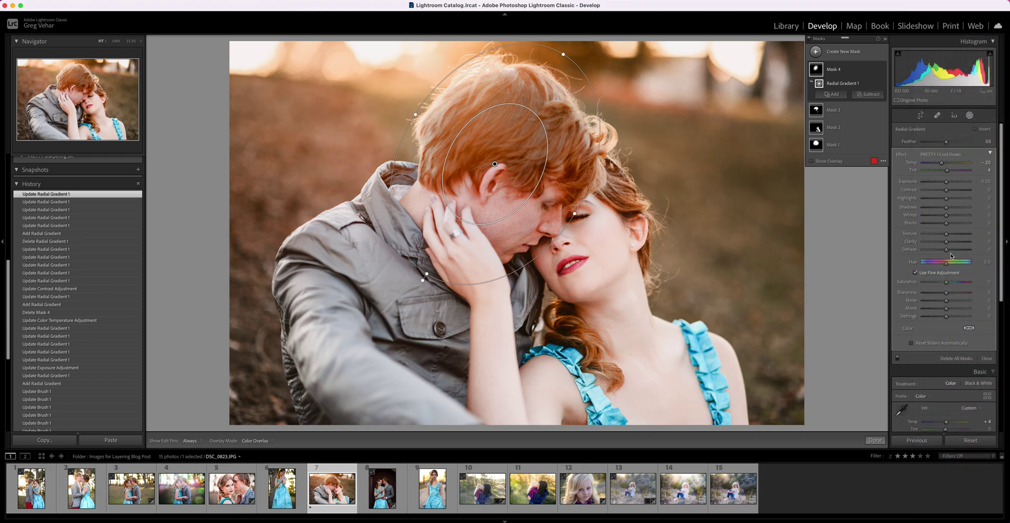
Adjust Mask 4's Blacks slightly and set its Highlights to 1.
{"action": "scroll", "coordinate": [947, 205], "scroll_direction": "down", "scroll_amount": 1}
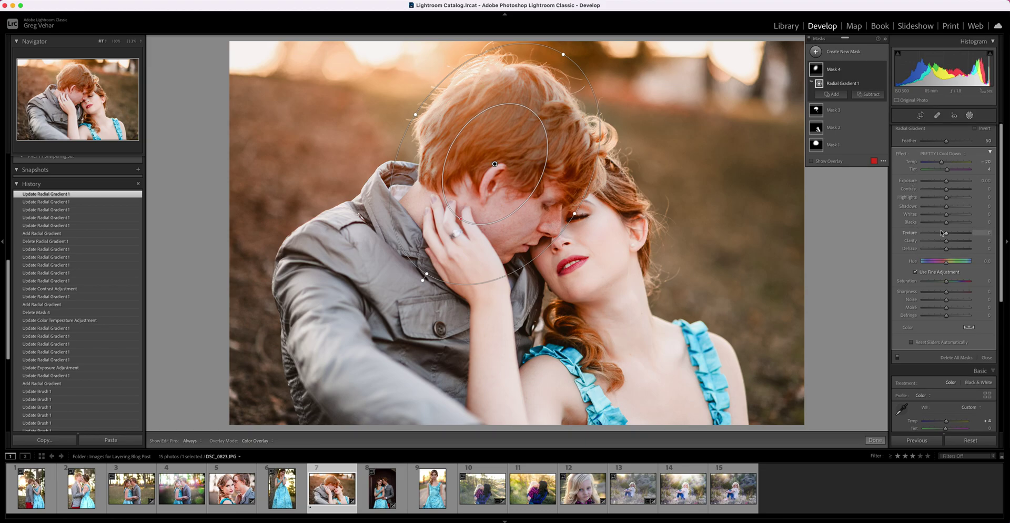
{"action": "mouse_move", "coordinate": [946, 222]}
{"action": "left_mouse_down"}
{"action": "mouse_move", "coordinate": [928, 225]}
{"action": "mouse_move", "coordinate": [947, 225]}
{"action": "left_mouse_up"}
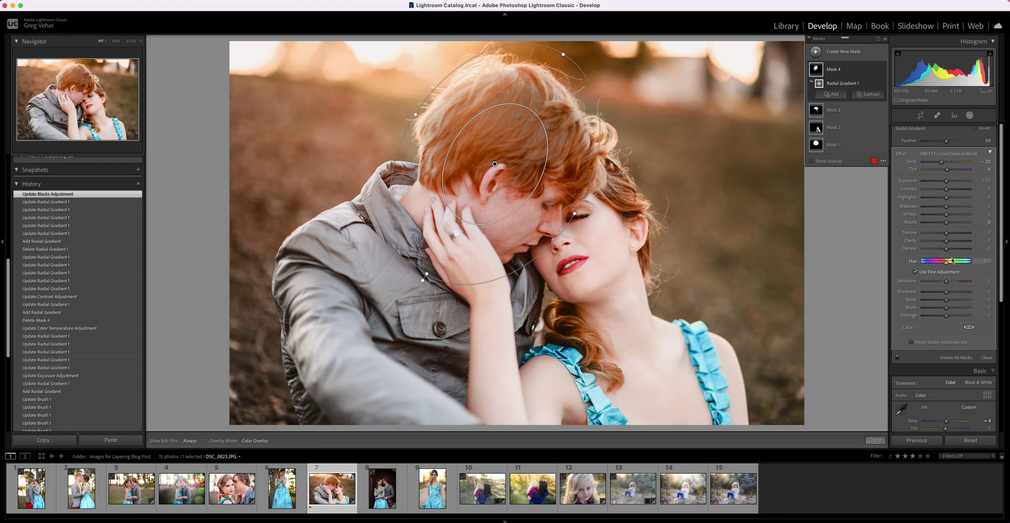
{"action": "left_click", "coordinate": [961, 198]}
{"action": "left_click_drag", "start_coordinate": [958, 198], "coordinate": [947, 199]}
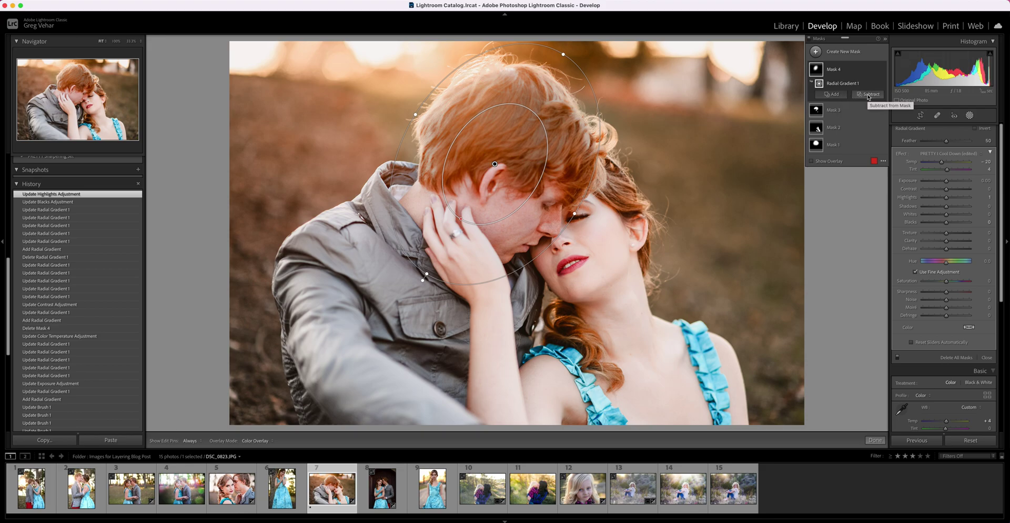
Add a brush to Mask 4 and, with the edit pins hidden, paint over the upper background on both sides of the man's head.
{"action": "mouse_move", "coordinate": [814, 71]}
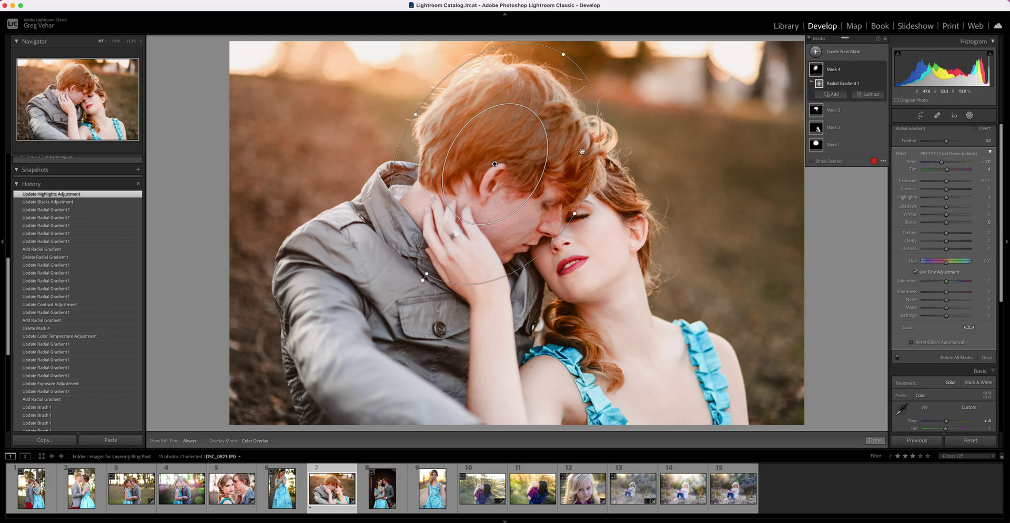
{"action": "left_click", "coordinate": [833, 97]}
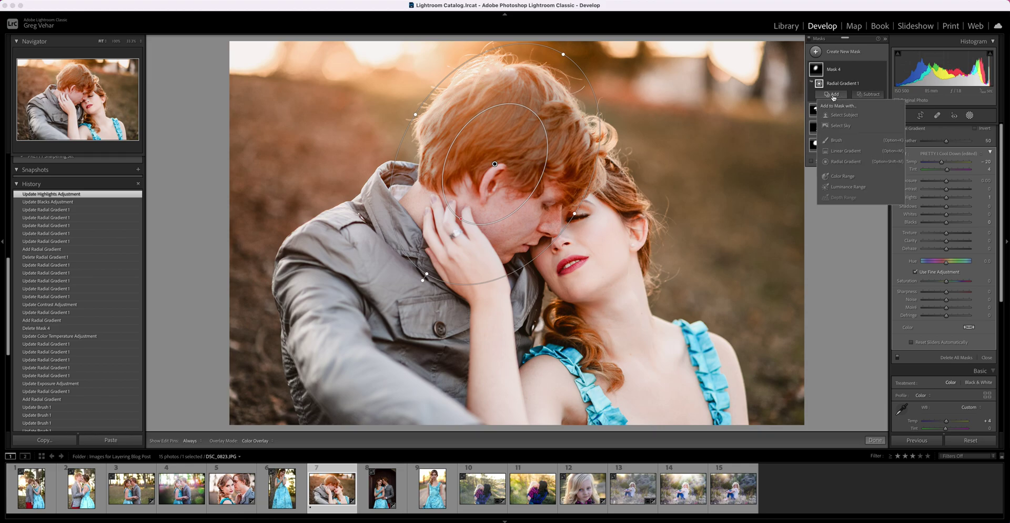
{"action": "left_click", "coordinate": [837, 141]}
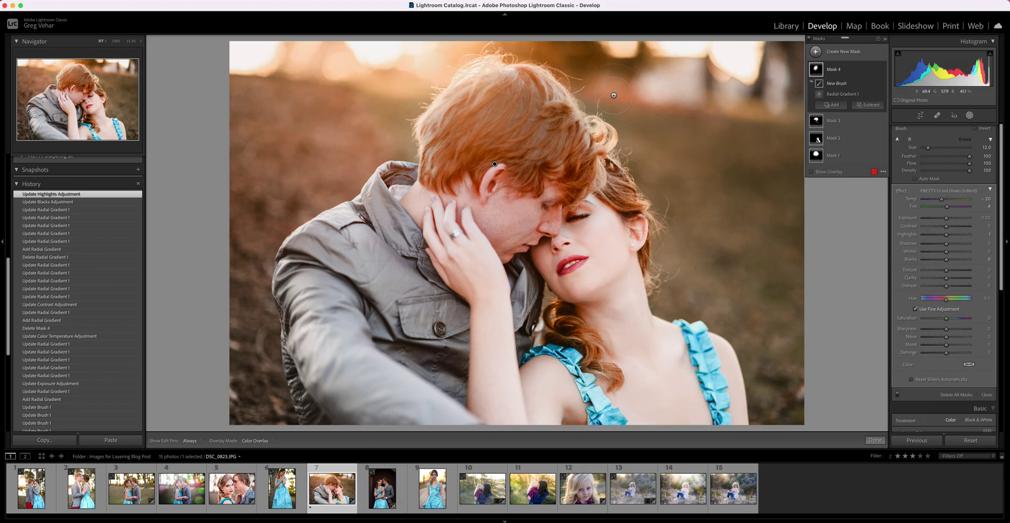
{"action": "key", "text": "h"}
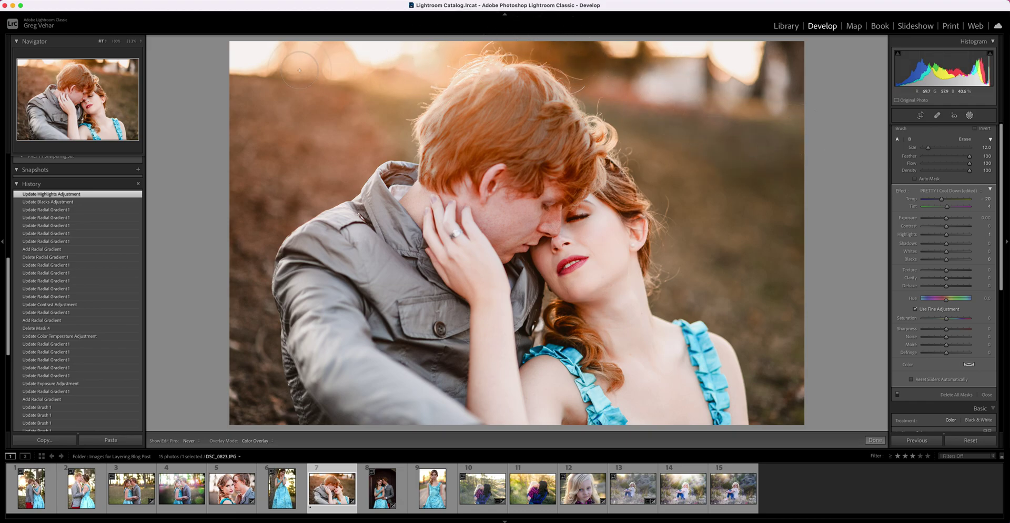
{"action": "left_click", "coordinate": [296, 101]}
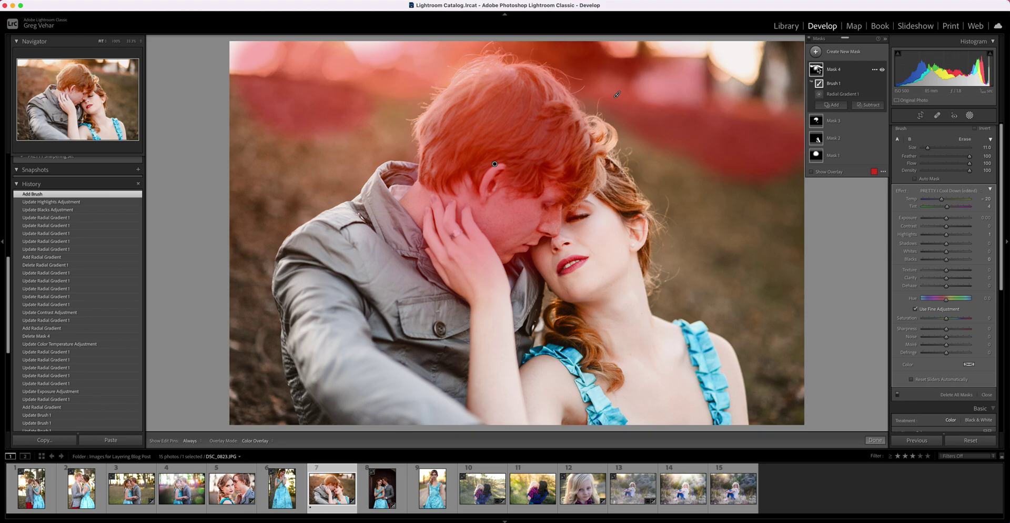
Select Mask 4's radial gradient and check the options available for its brush and radial gradient components.
{"action": "left_click", "coordinate": [819, 95]}
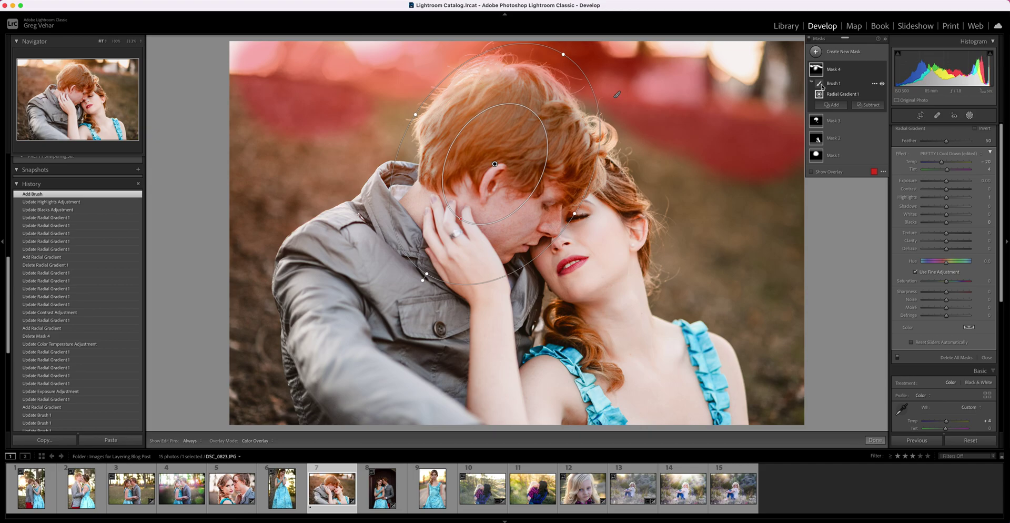
{"action": "left_click", "coordinate": [876, 84]}
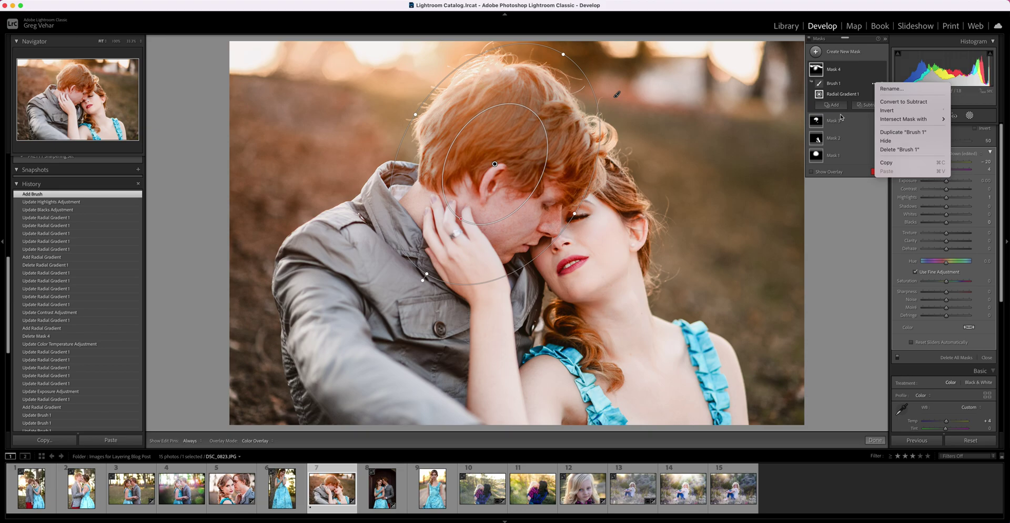
{"action": "left_click", "coordinate": [820, 85]}
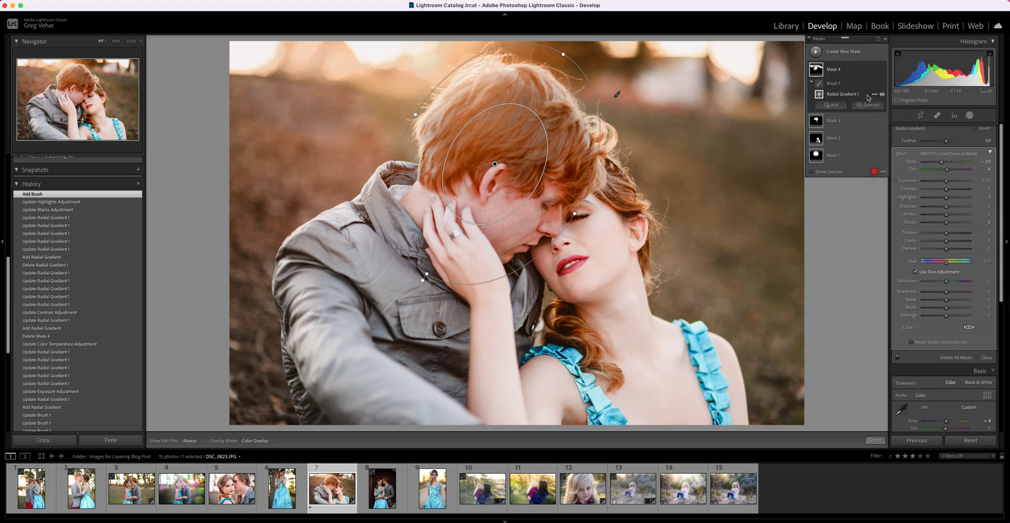
{"action": "left_click", "coordinate": [874, 94]}
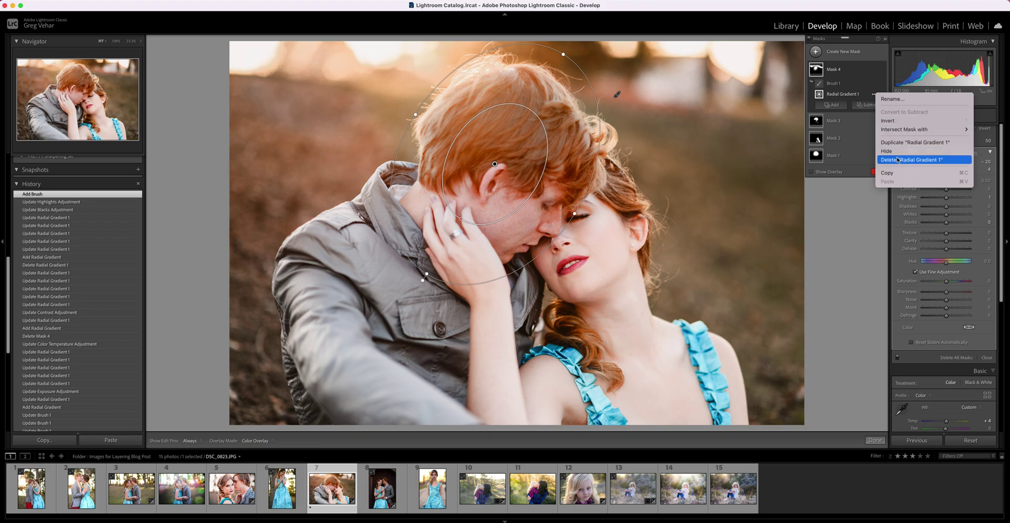
{"action": "left_click", "coordinate": [858, 78]}
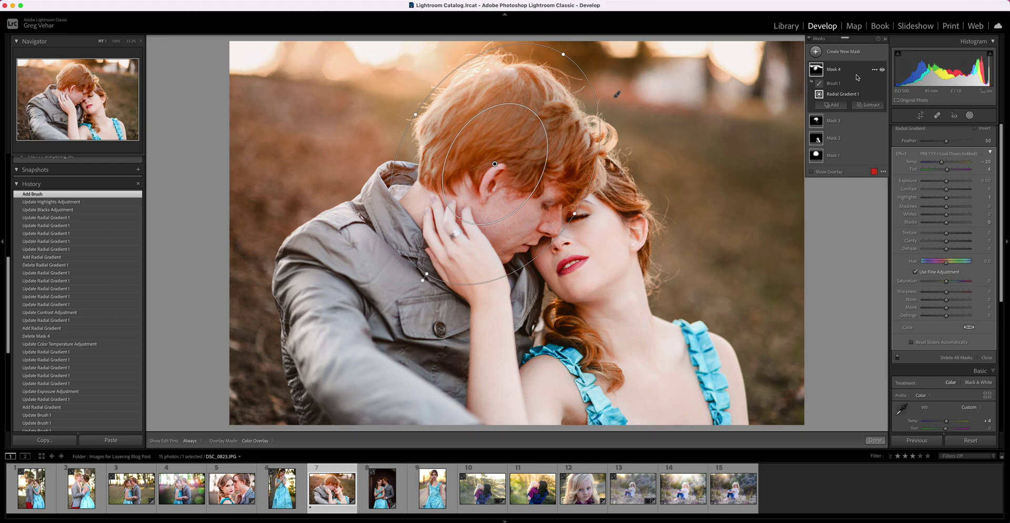
Subtract a tilted linear gradient from Mask 4, running from the photo's top edge down to beside the man's ear.
{"action": "left_click", "coordinate": [870, 105]}
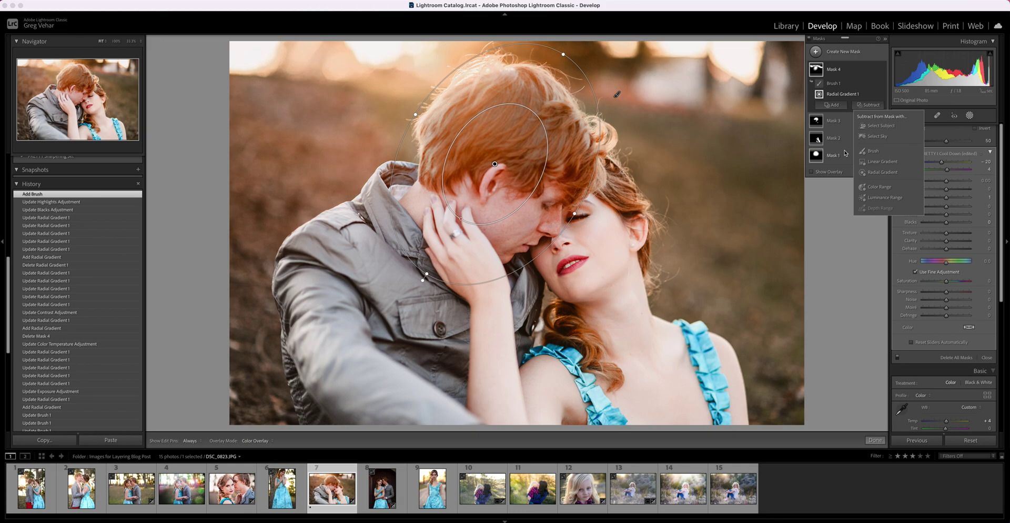
{"action": "left_click", "coordinate": [880, 164]}
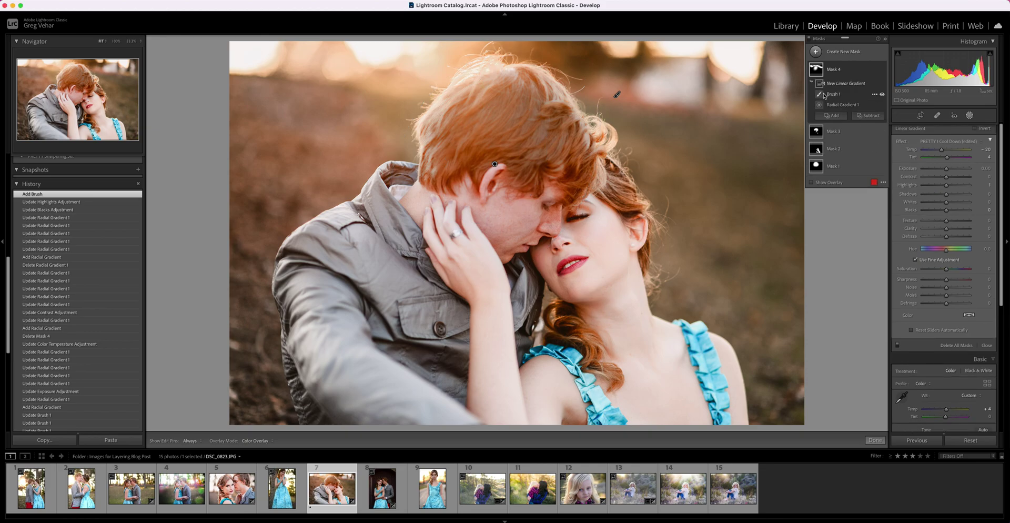
{"action": "left_click", "coordinate": [407, 39]}
{"action": "left_click_drag", "start_coordinate": [406, 39], "coordinate": [466, 187]}
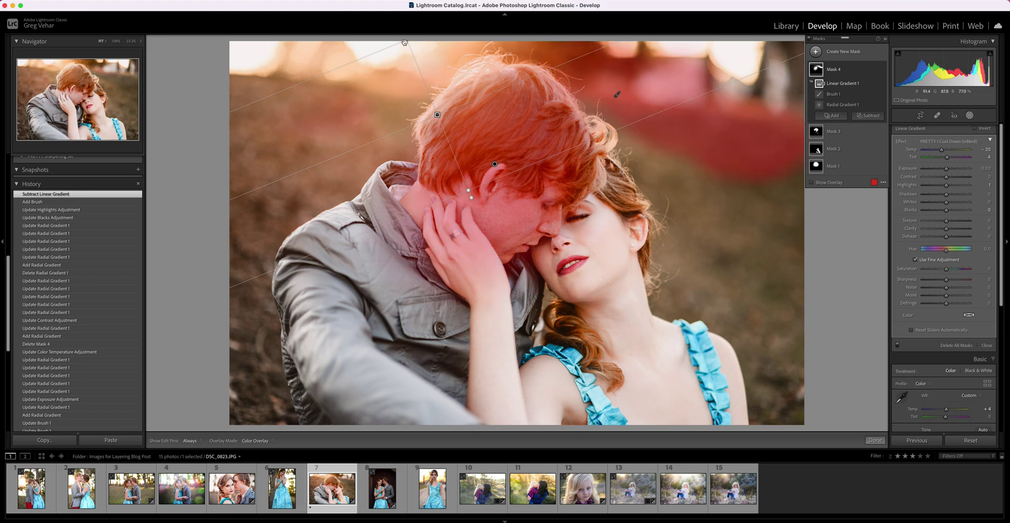
{"action": "mouse_move", "coordinate": [436, 114]}
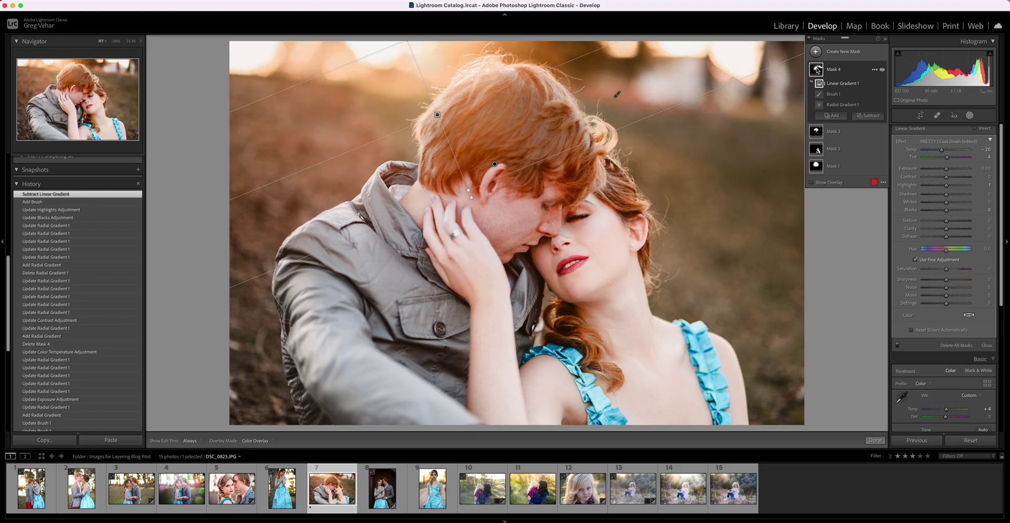
Shift the subtracted linear gradient until its centre sits slightly higher, at the upper back edge of the man's hair.
{"action": "mouse_move", "coordinate": [818, 69]}
{"action": "left_click_drag", "start_coordinate": [447, 132], "coordinate": [506, 255]}
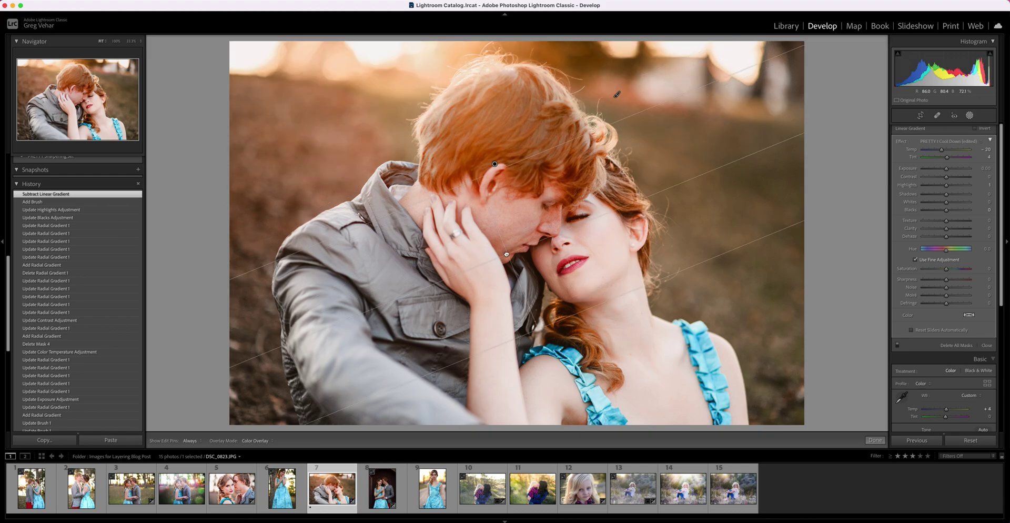
{"action": "left_click_drag", "start_coordinate": [506, 254], "coordinate": [445, 95]}
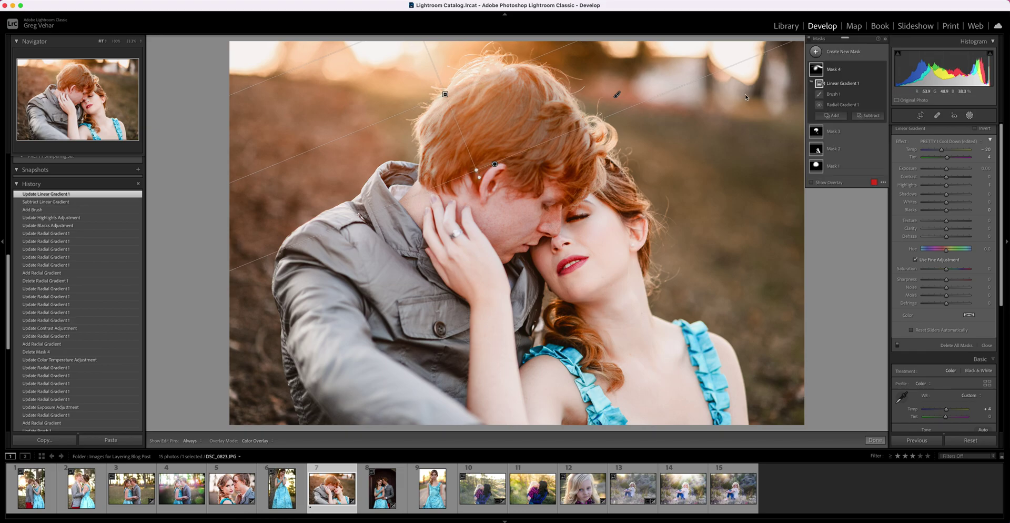
Review the areas covered by Mask 4 and its components, and by Mask 3 and Mask 2, along with their settings.
{"action": "mouse_move", "coordinate": [815, 66]}
{"action": "mouse_move", "coordinate": [820, 96]}
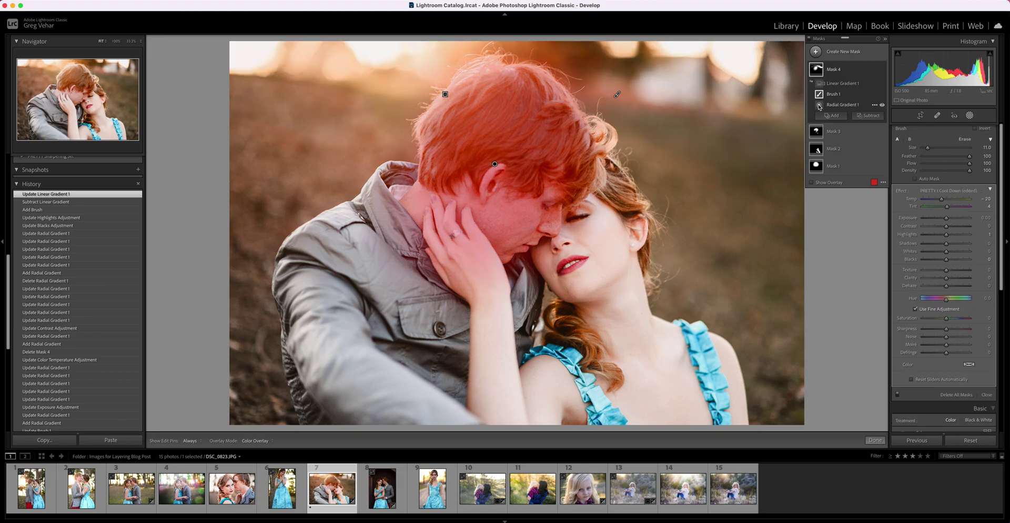
{"action": "left_click", "coordinate": [820, 105]}
{"action": "left_click", "coordinate": [815, 72]}
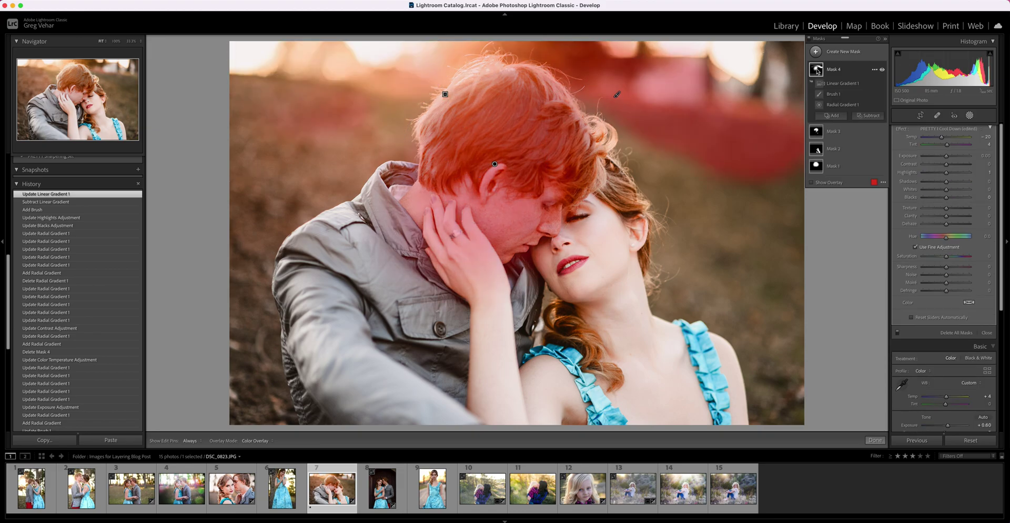
{"action": "left_click", "coordinate": [816, 133]}
{"action": "mouse_move", "coordinate": [817, 130]}
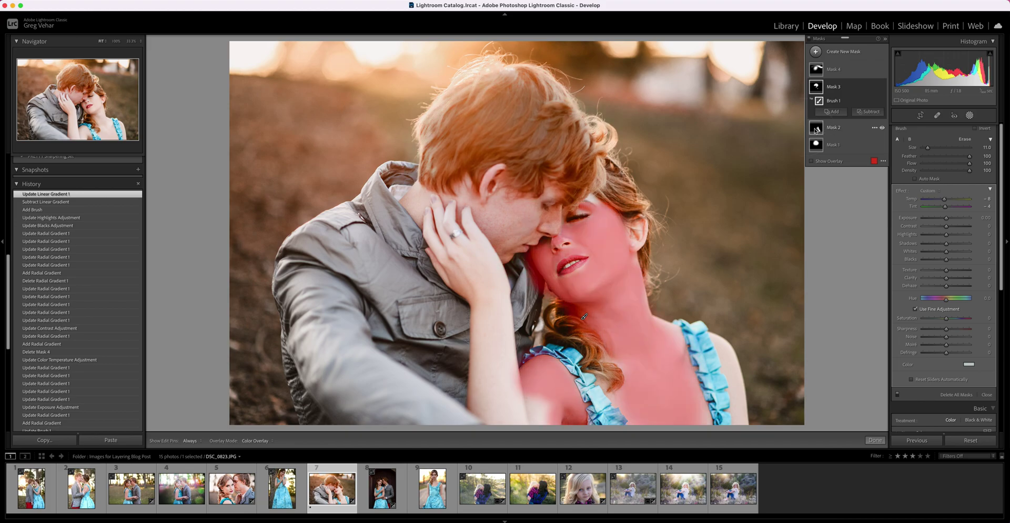
{"action": "left_click", "coordinate": [815, 131]}
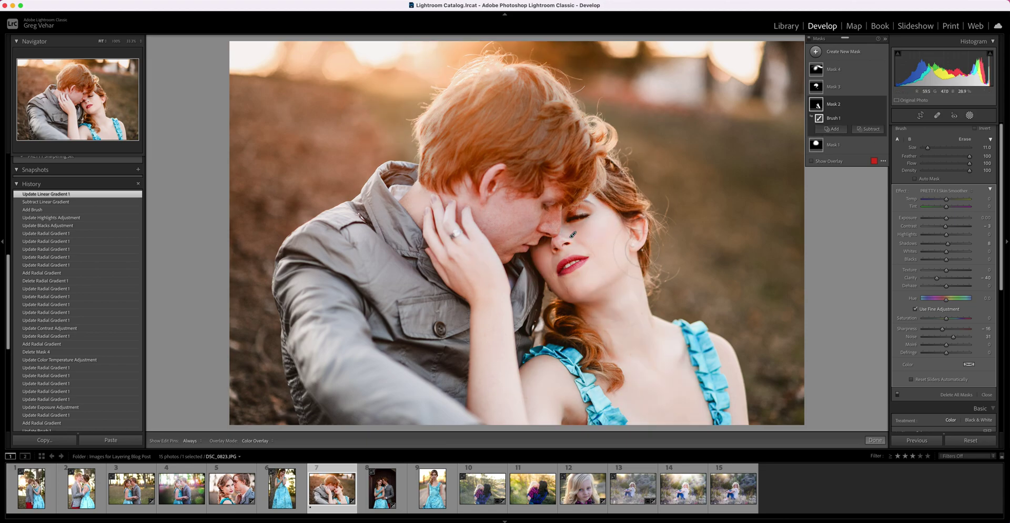
{"action": "scroll", "coordinate": [788, 146], "scroll_direction": "down", "scroll_amount": 3}
{"action": "mouse_move", "coordinate": [817, 106]}
{"action": "mouse_move", "coordinate": [817, 153]}
Return to Mask 4 and set its Temp to -17.
{"action": "left_click", "coordinate": [816, 88]}
{"action": "left_click", "coordinate": [816, 70]}
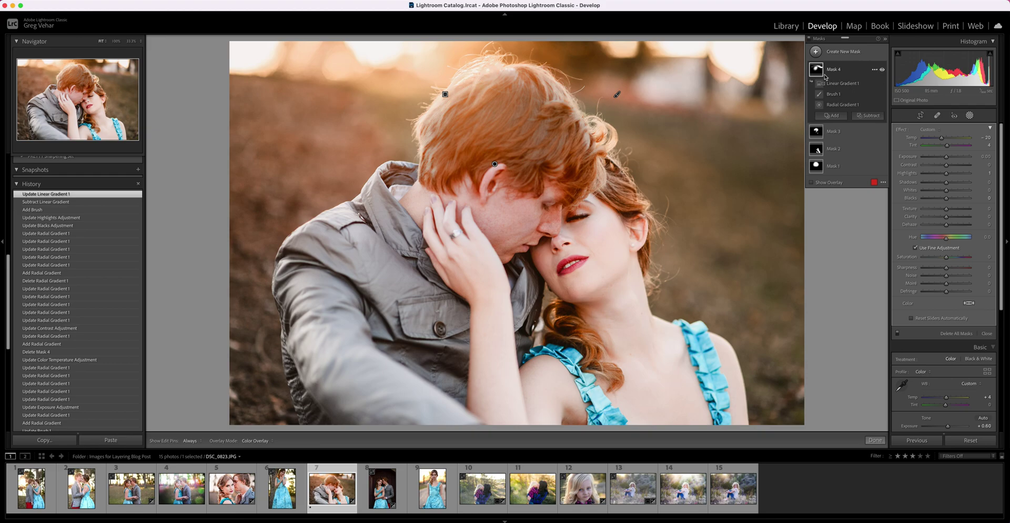
{"action": "mouse_move", "coordinate": [816, 70]}
{"action": "mouse_move", "coordinate": [943, 141]}
{"action": "left_mouse_down"}
{"action": "mouse_move", "coordinate": [932, 140]}
{"action": "mouse_move", "coordinate": [952, 140]}
{"action": "mouse_move", "coordinate": [943, 140]}
{"action": "left_mouse_up"}
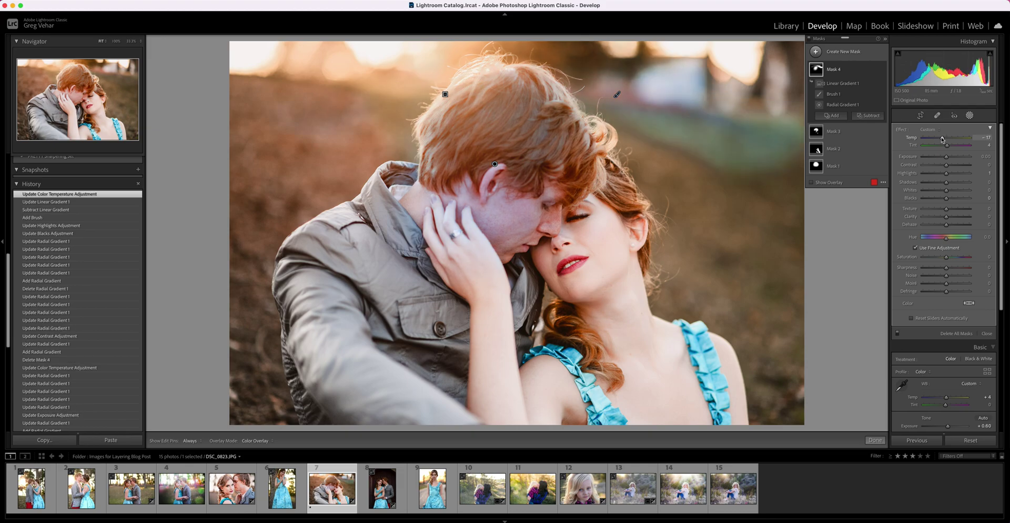
Select Mask 3's brush, try Feather at 0, enlarge the brush to size 24, and set Feather to 100.
{"action": "left_click", "coordinate": [817, 132]}
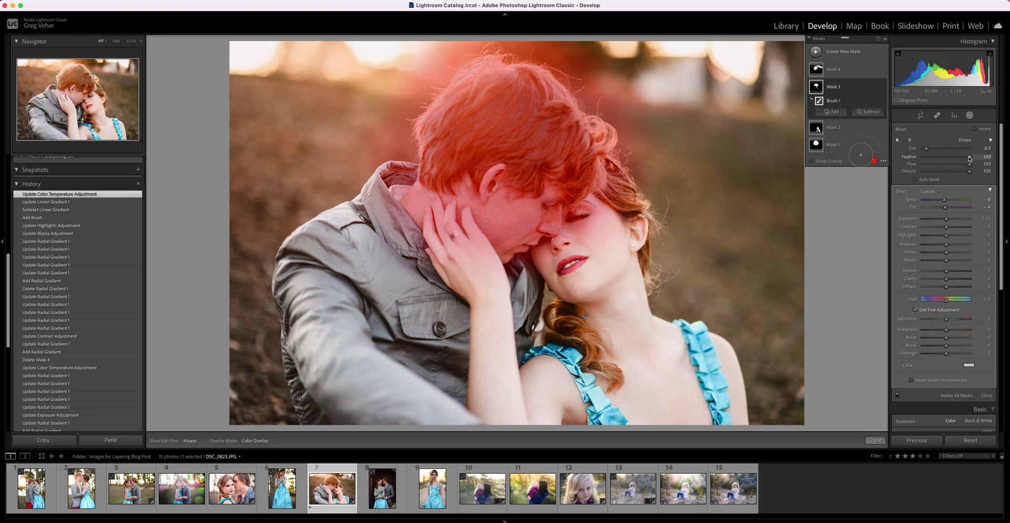
{"action": "left_click_drag", "start_coordinate": [970, 157], "coordinate": [910, 159]}
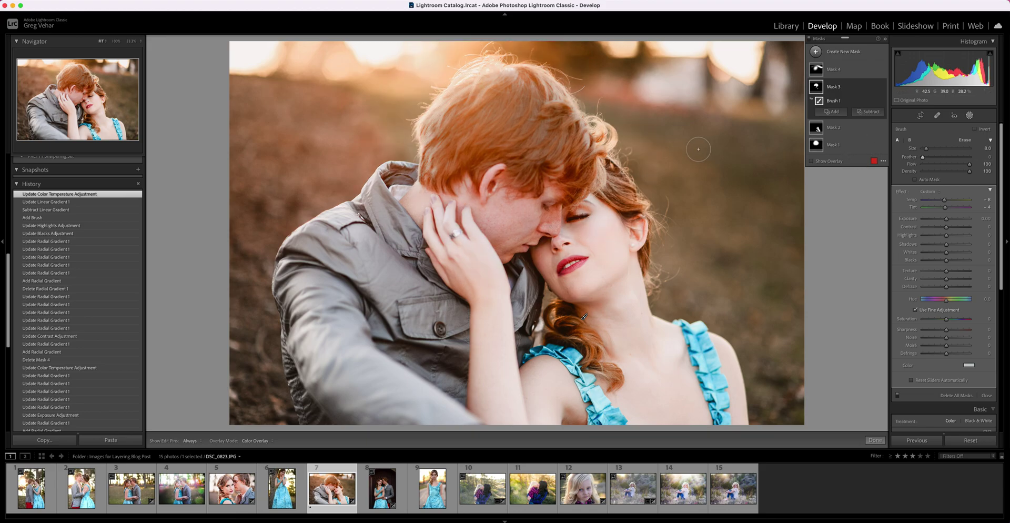
{"action": "scroll", "coordinate": [707, 152], "scroll_direction": "up", "scroll_amount": 5}
{"action": "left_click_drag", "start_coordinate": [922, 157], "coordinate": [987, 159]}
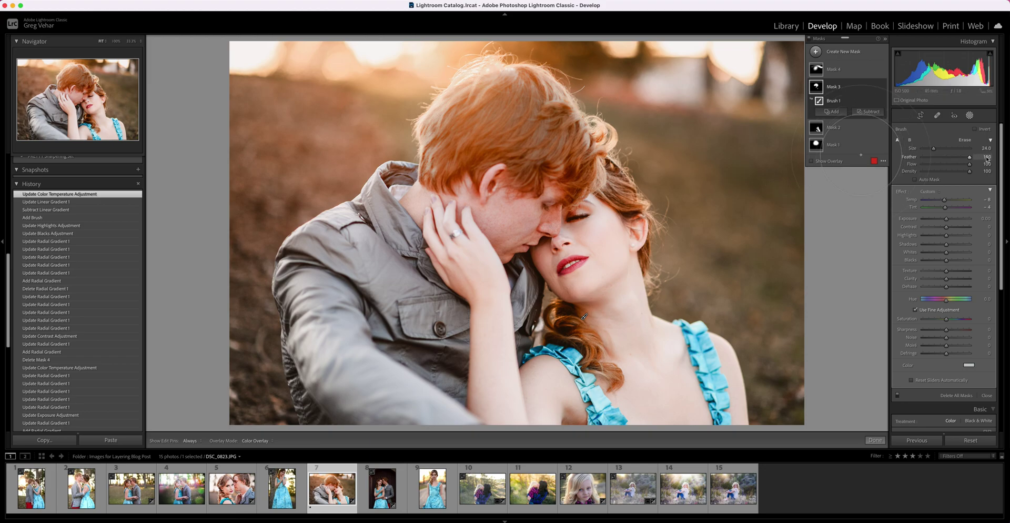